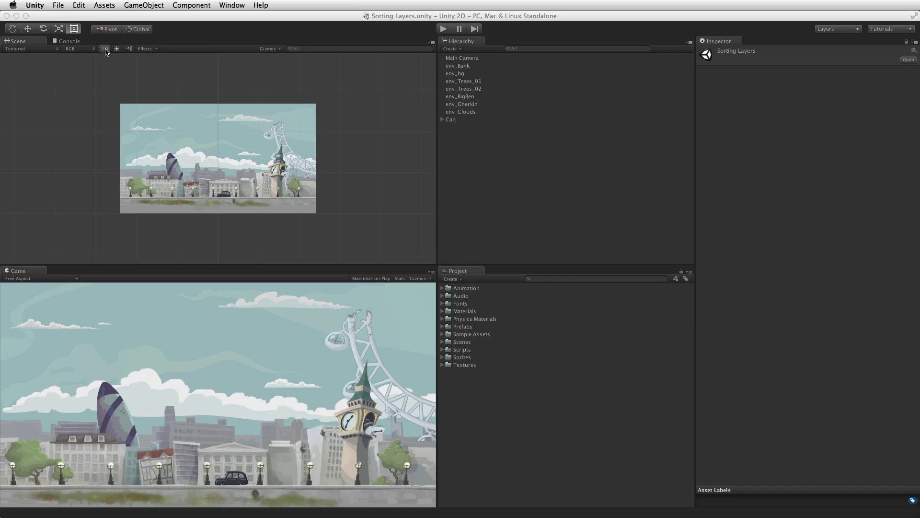
# - Switch the Scene view out of 2D and orbit to see the London sprites as stacked planes
pyautogui.click(105, 49)
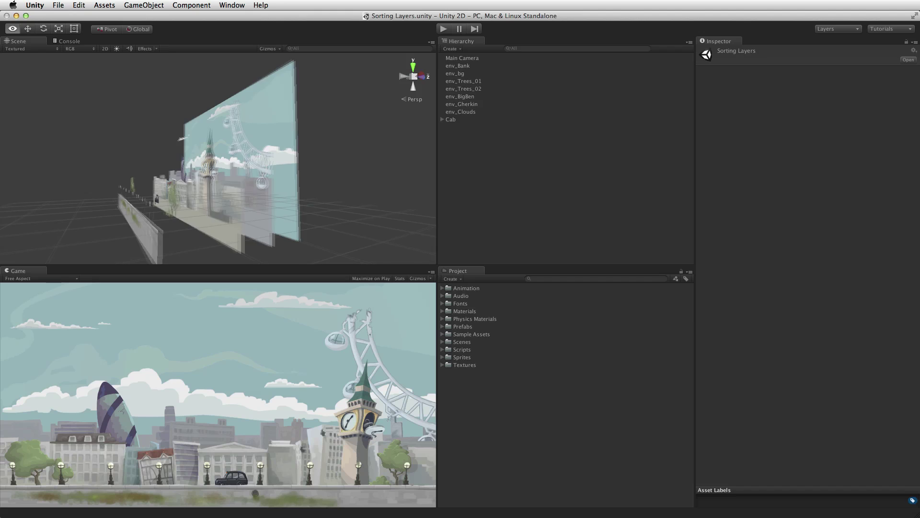
pyautogui.keyDown('alt'); pyautogui.moveTo(239, 158); pyautogui.dragTo(259, 158); pyautogui.keyUp('alt')
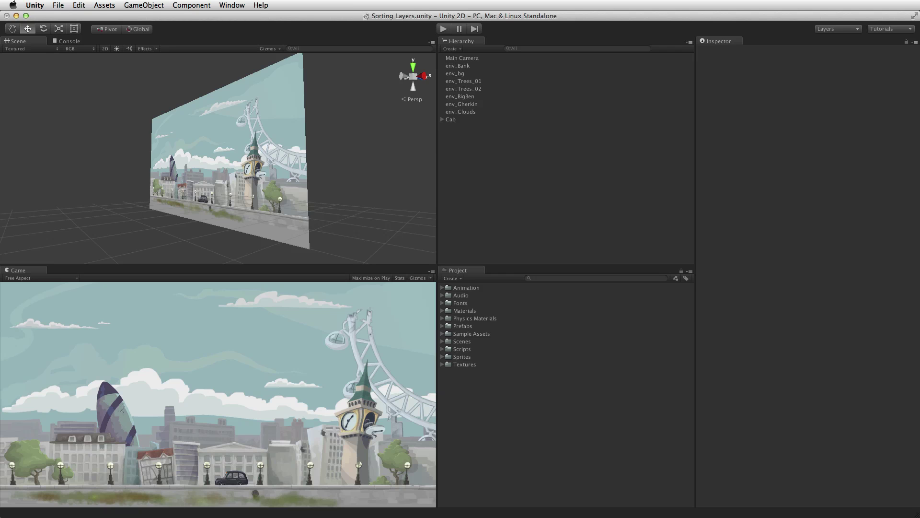
# - Select env_bg, choose Add Sorting Layer from its Sorting Layer dropdown, then open the Edit menu
pyautogui.click(569, 74)
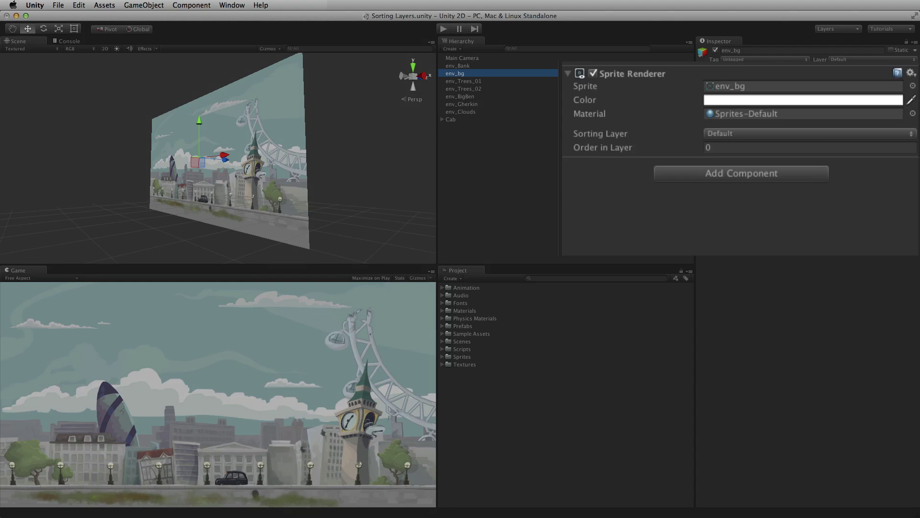
pyautogui.click(838, 134)
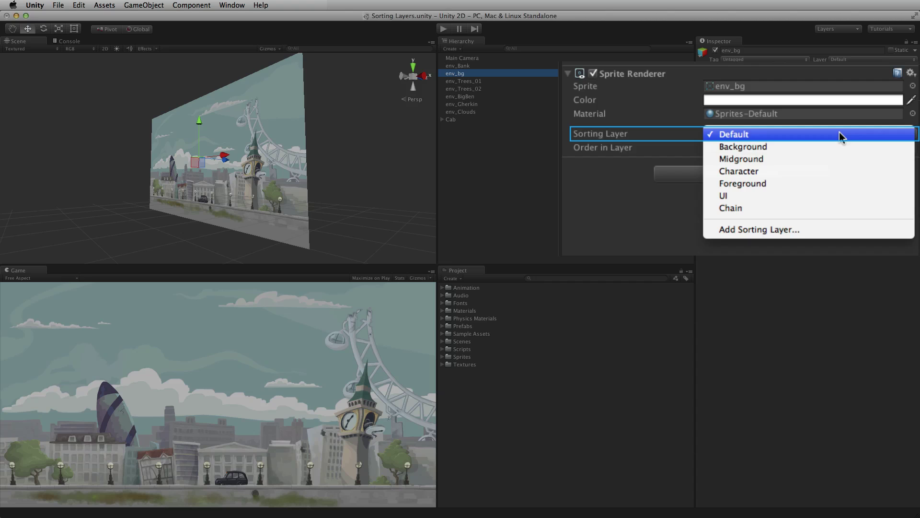
pyautogui.click(829, 234)
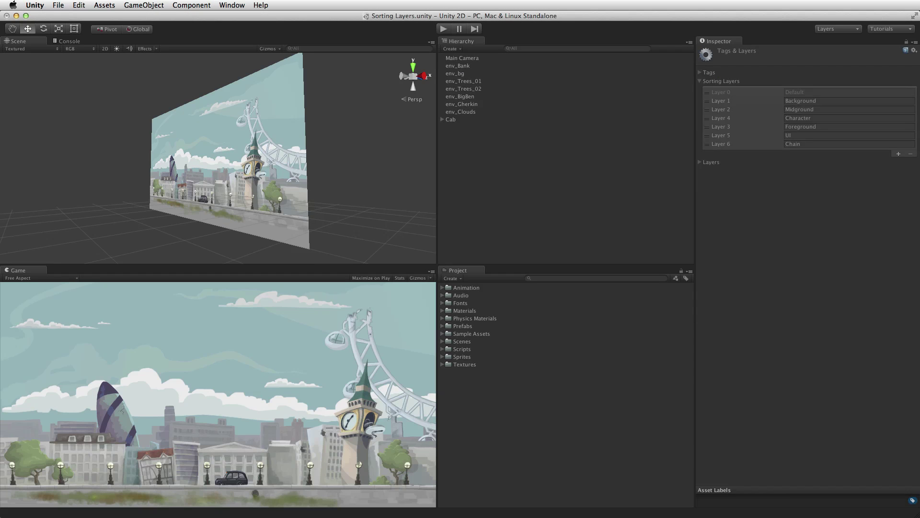
pyautogui.click(79, 6)
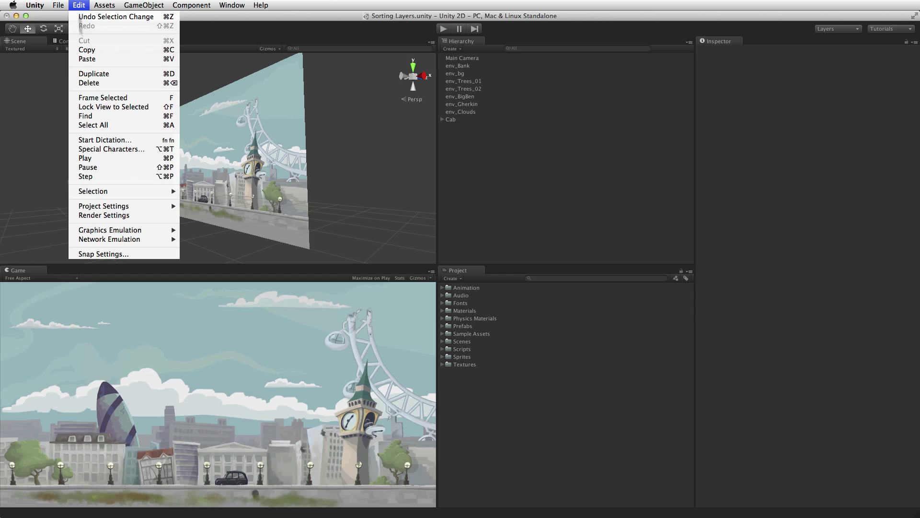
pyautogui.moveTo(104, 206)
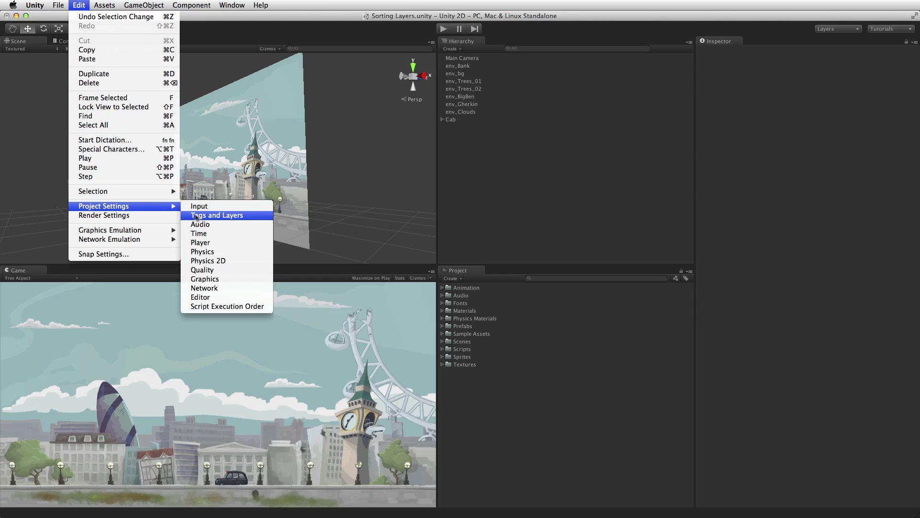
# - Open Tags and Layers and drag the Default sorting layer to demonstrate reordering
pyautogui.click(205, 215)
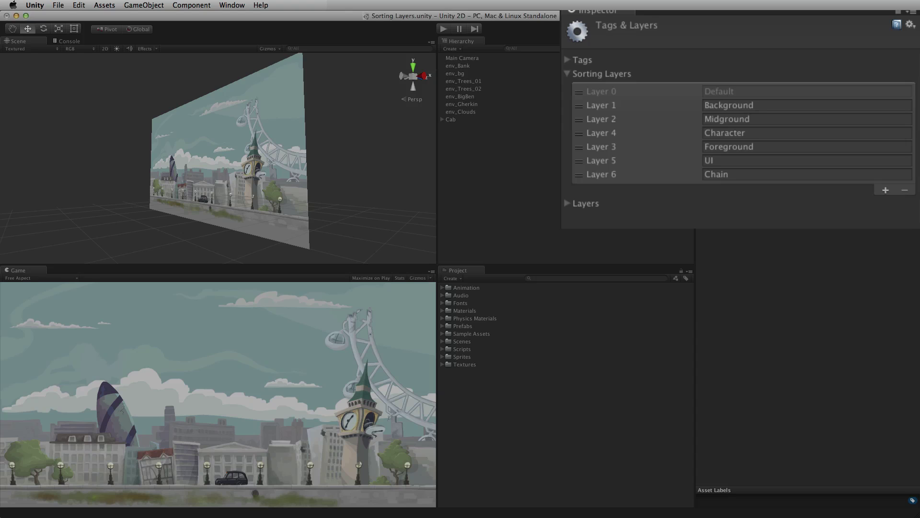
pyautogui.click(580, 92)
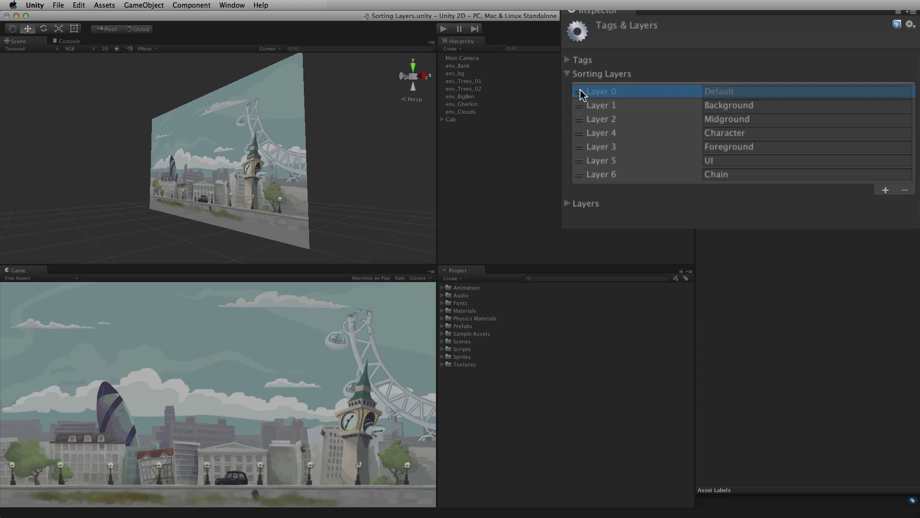
pyautogui.moveTo(579, 90)
pyautogui.mouseDown()
pyautogui.moveTo(585, 125)
pyautogui.moveTo(587, 85)
pyautogui.mouseUp()
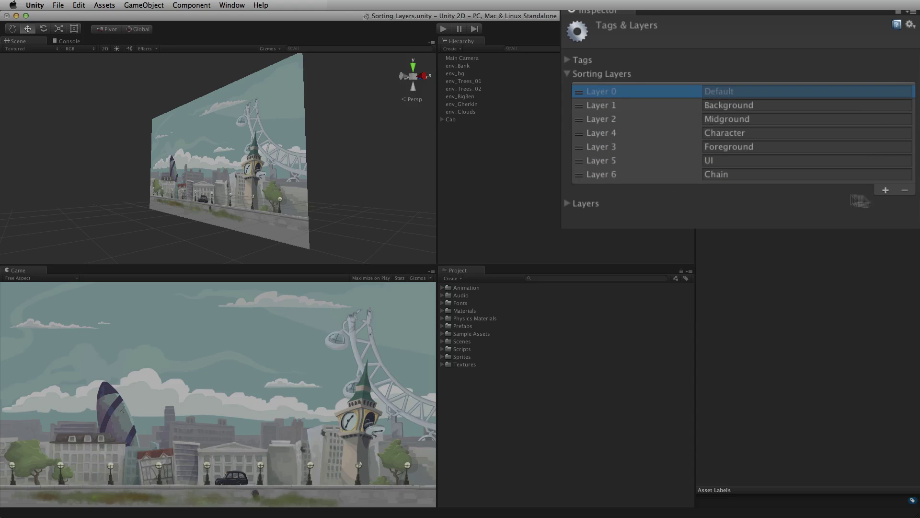
# - Add New Layer 7, rename it 'Vehicles', and drag it between Midground and Character
pyautogui.click(886, 189)
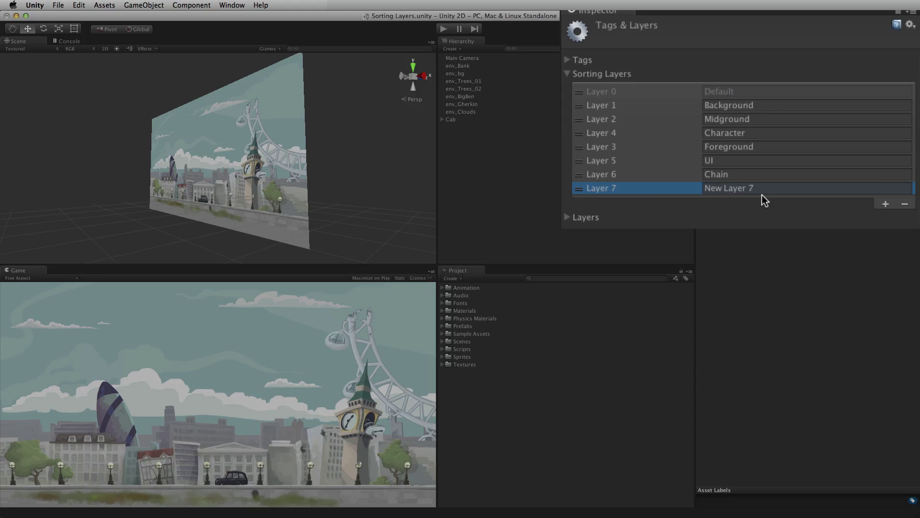
pyautogui.click(773, 188)
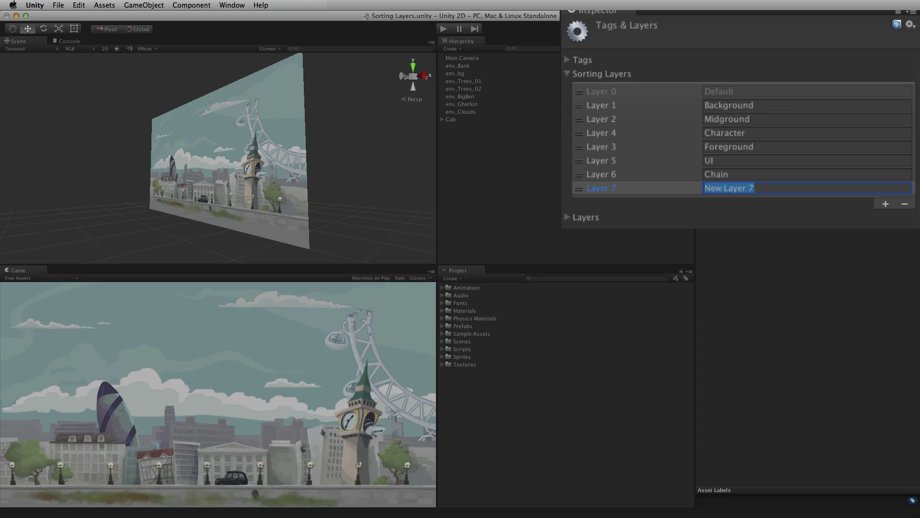
pyautogui.write('Vehicles')
pyautogui.moveTo(581, 189); pyautogui.dragTo(593, 137)
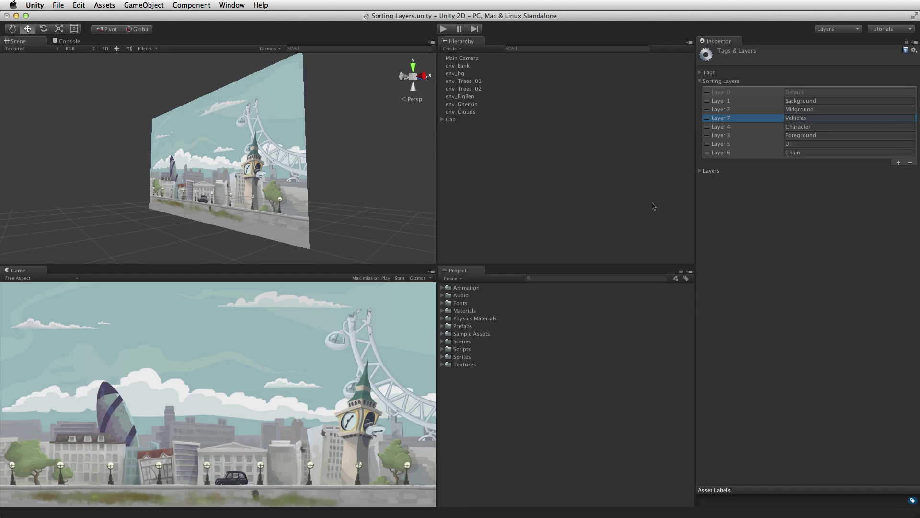
# - Change the Cab's Sprite Renderer Sorting Layer from Midground to Vehicles
pyautogui.click(470, 120)
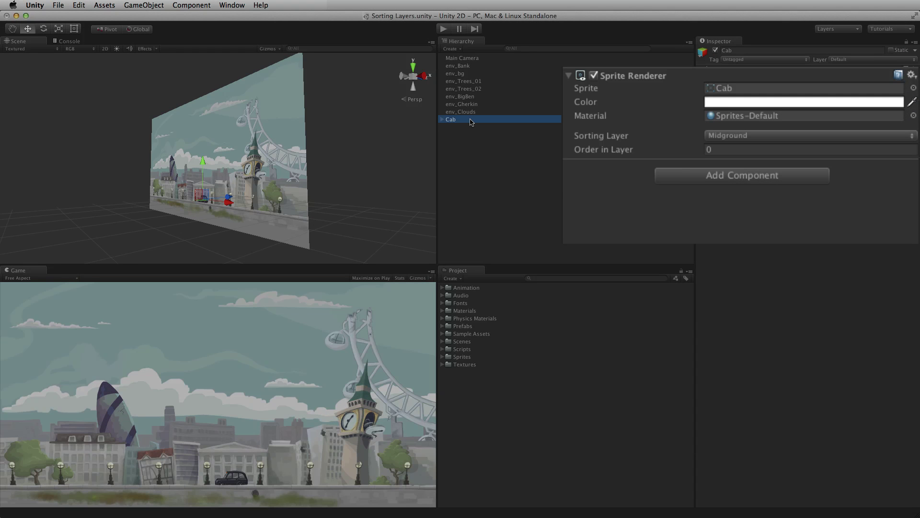
pyautogui.click(730, 140)
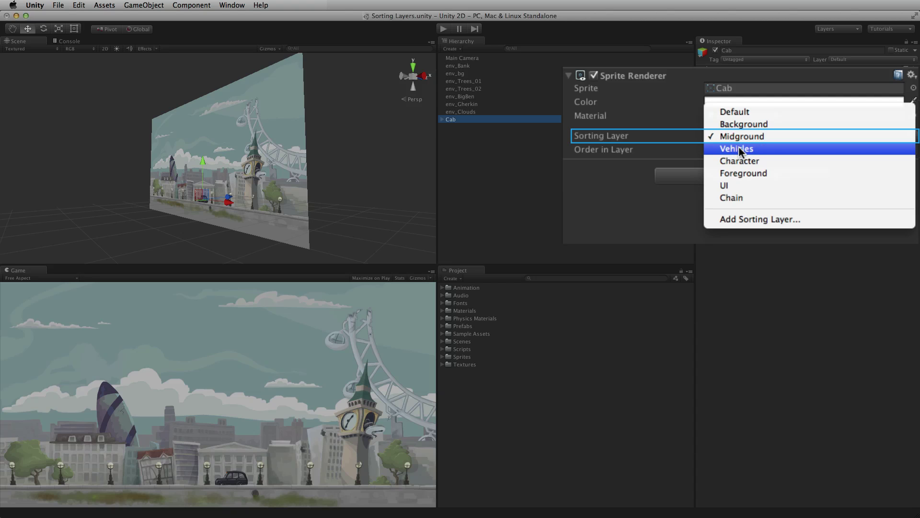
pyautogui.click(739, 149)
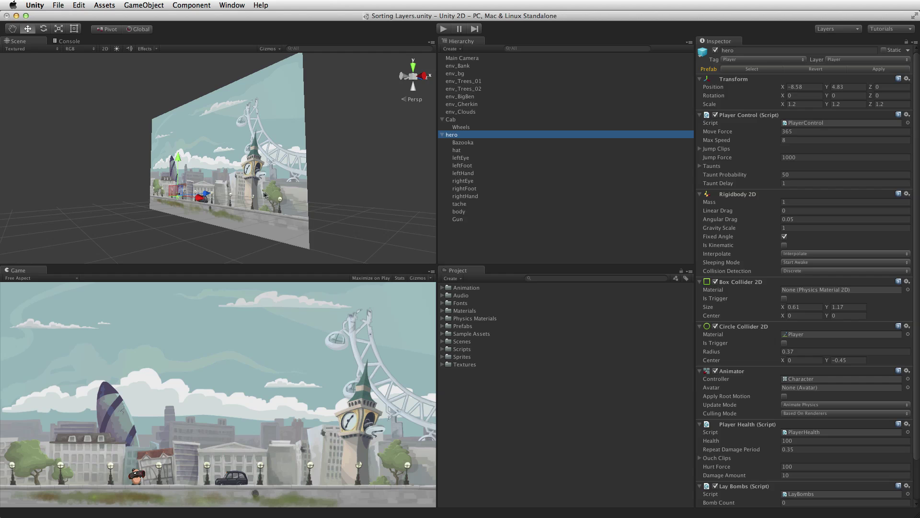
# - Frame the hero, select its Bazooka, and set Order in Layer to -1
pyautogui.press('f')
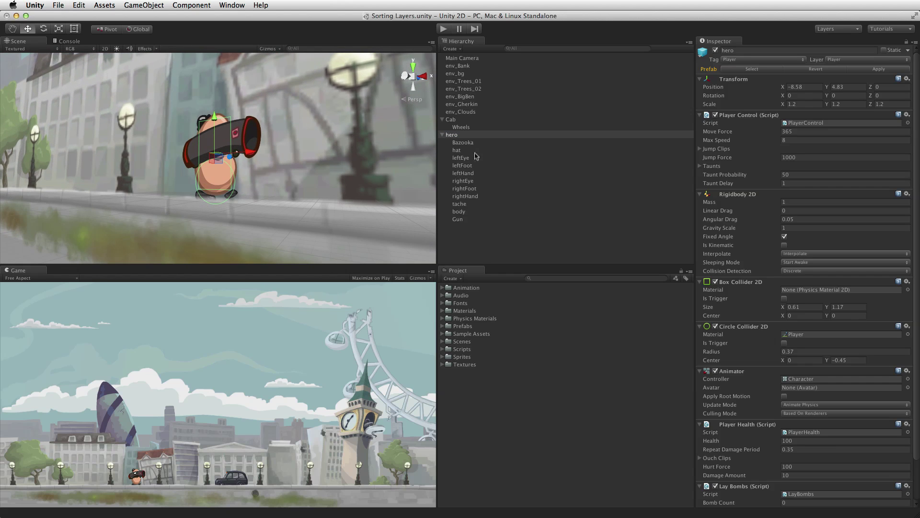
pyautogui.click(483, 143)
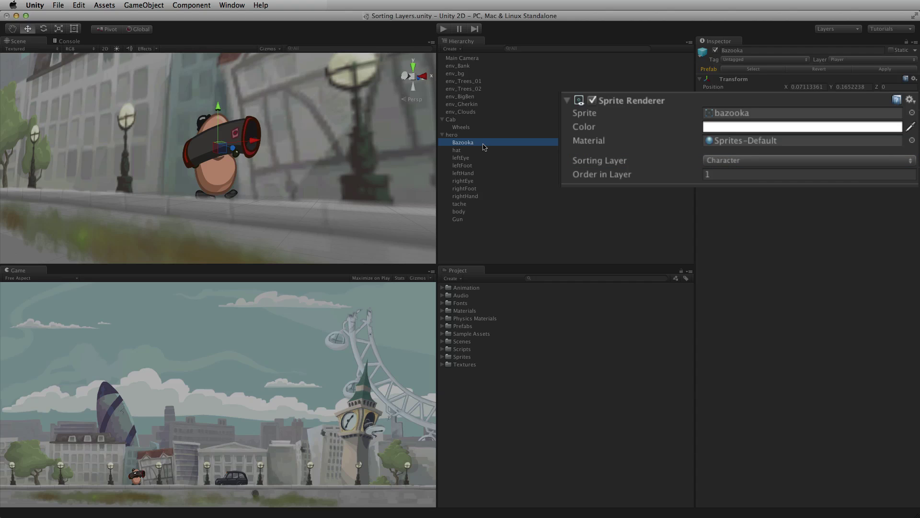
pyautogui.click(707, 173)
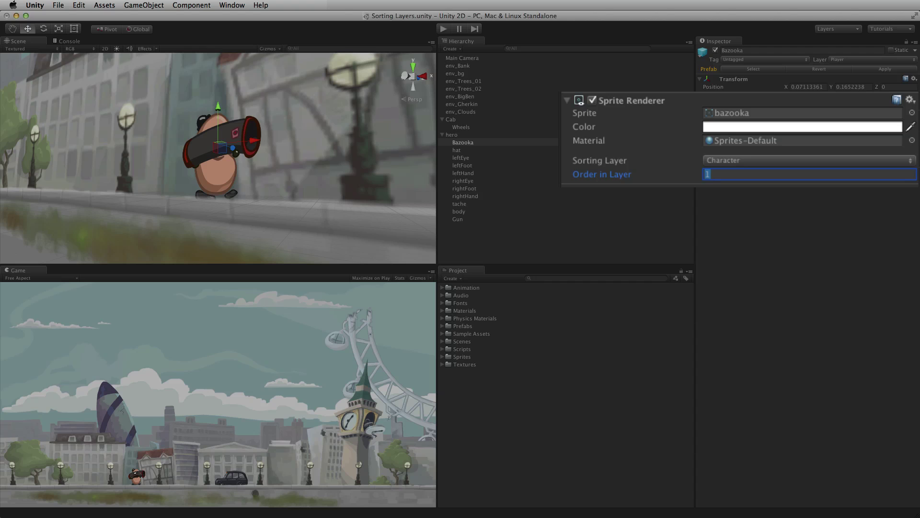
pyautogui.write('-1')
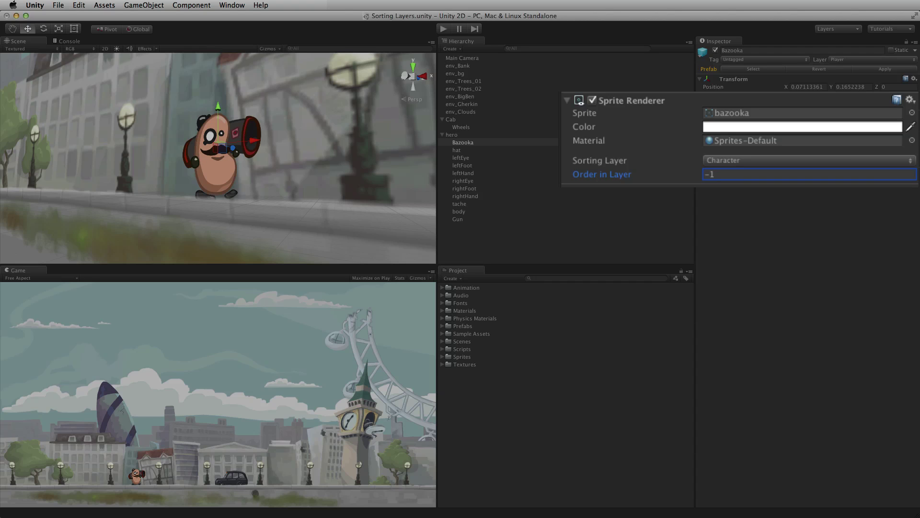